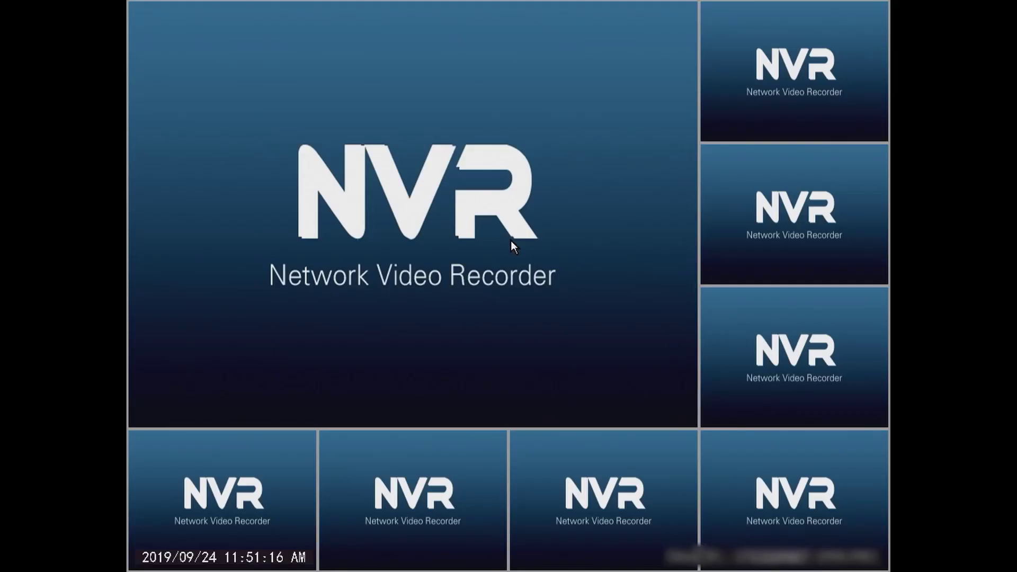
Step: Open the system setup, signing in with the admin account
right_click(510, 241)
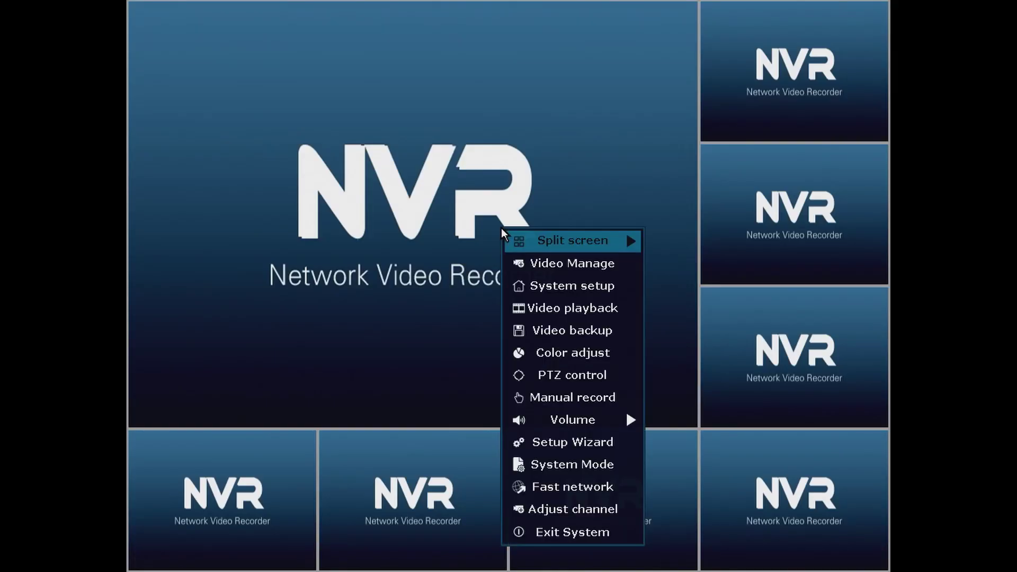
click(578, 286)
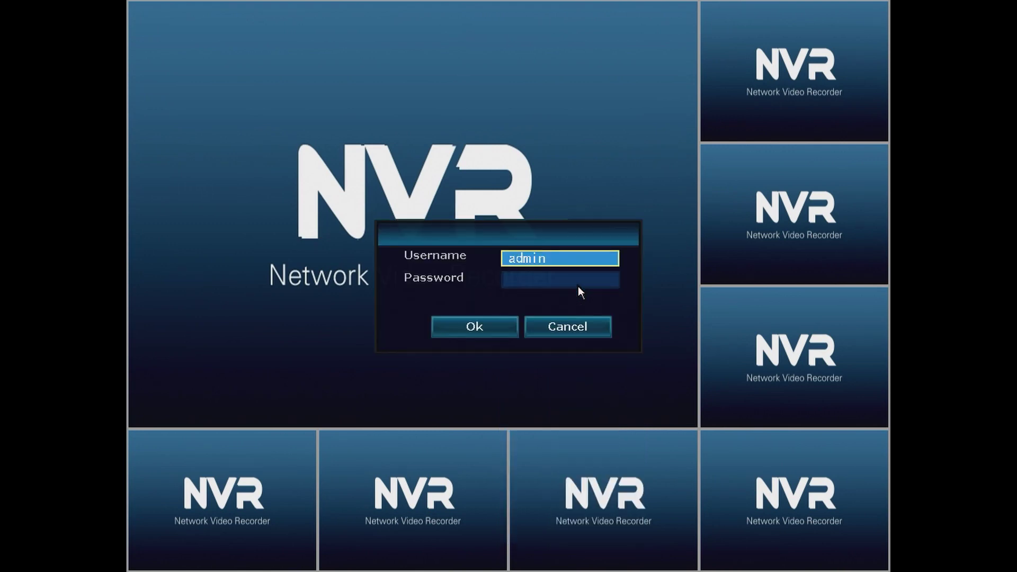
click(470, 332)
click(598, 109)
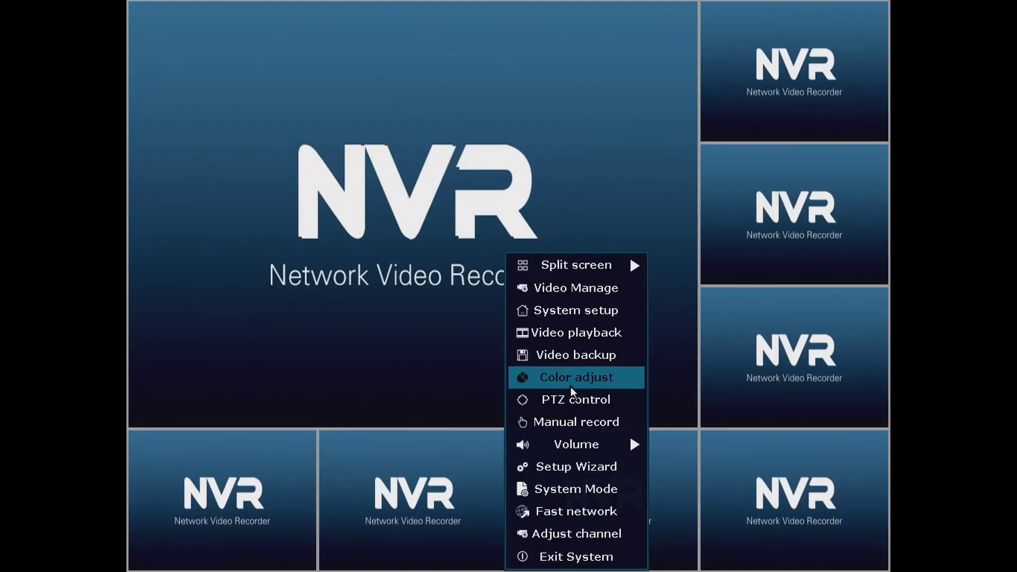
Step: Open Video Manage, check the protocol and the Automatic/Manually choices, and refresh the list of detected cameras
click(591, 292)
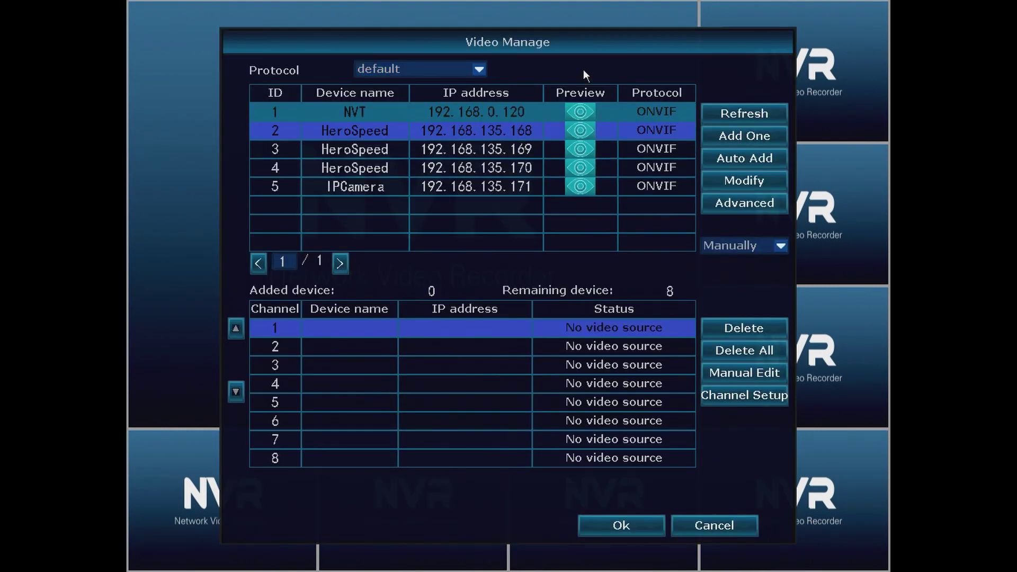
click(431, 75)
click(431, 74)
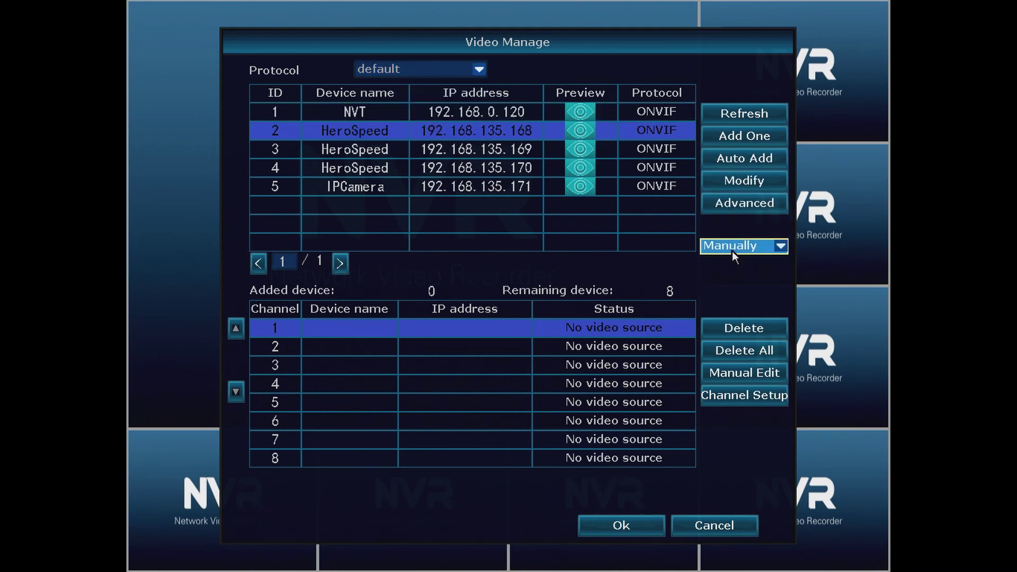
click(745, 247)
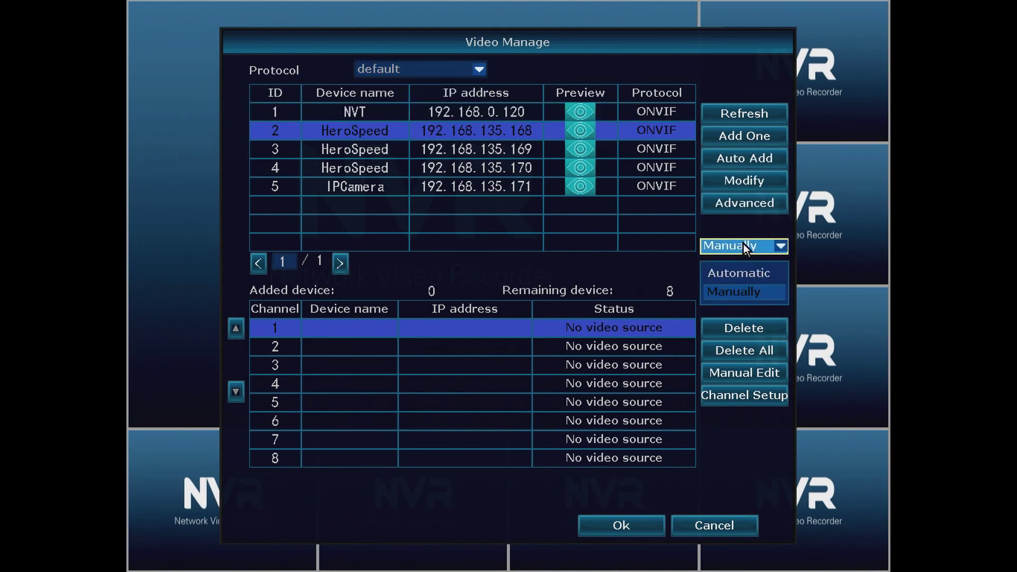
click(744, 245)
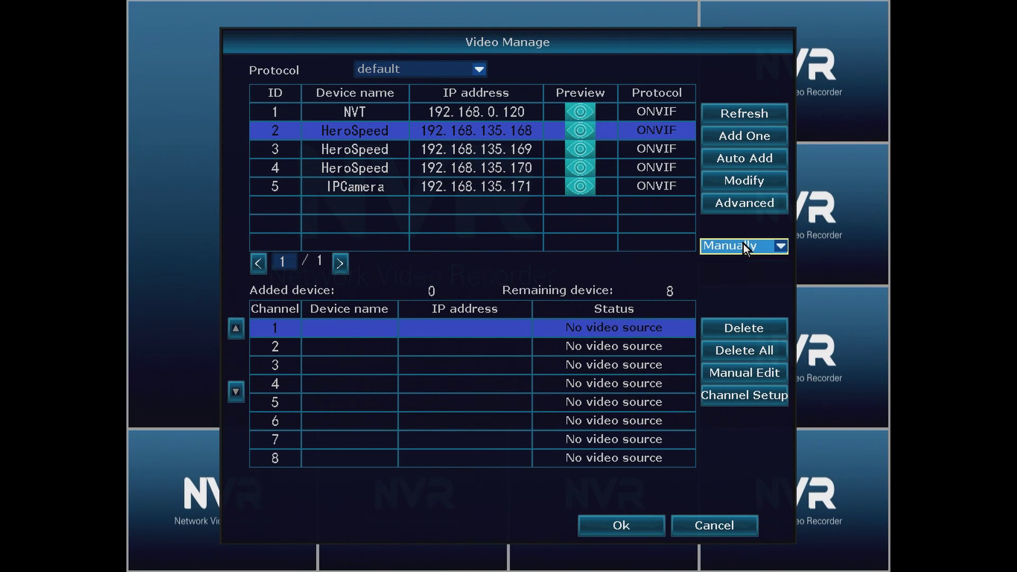
click(742, 115)
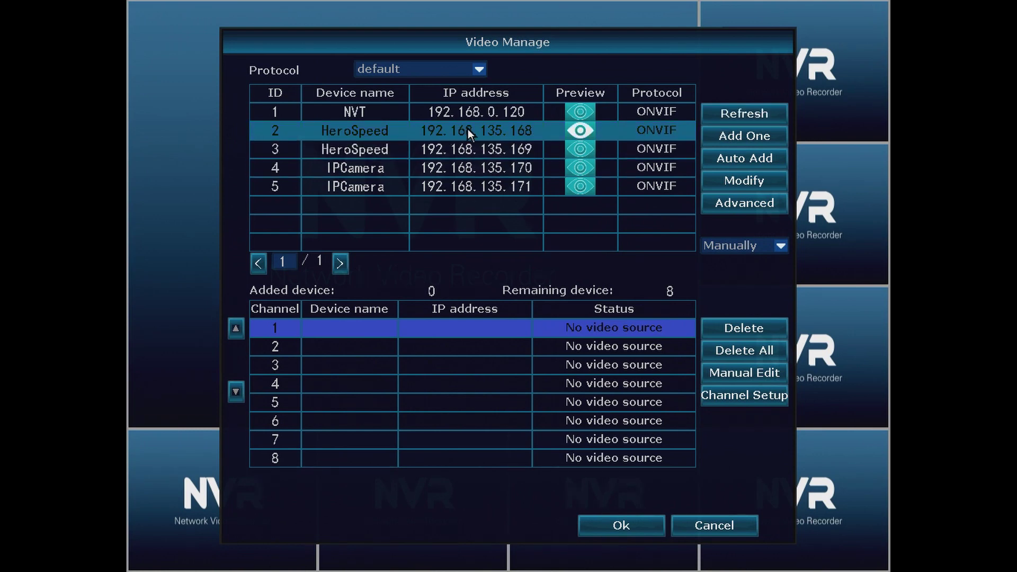
Step: Open the connection parameters of the camera at 192.168.135.168 and enter 192.168.135.81 as its IP address
click(526, 132)
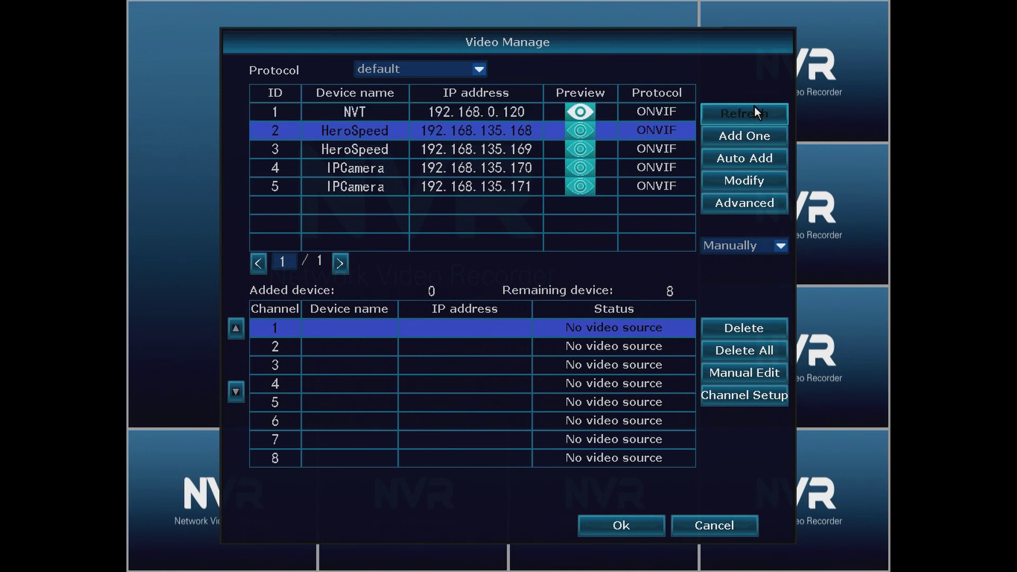
click(751, 180)
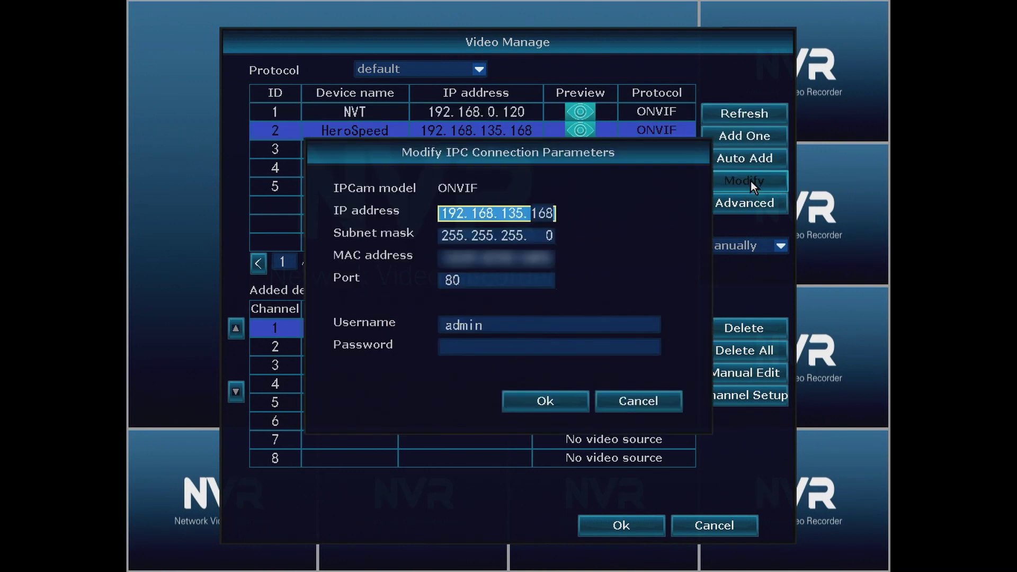
click(446, 215)
click(508, 216)
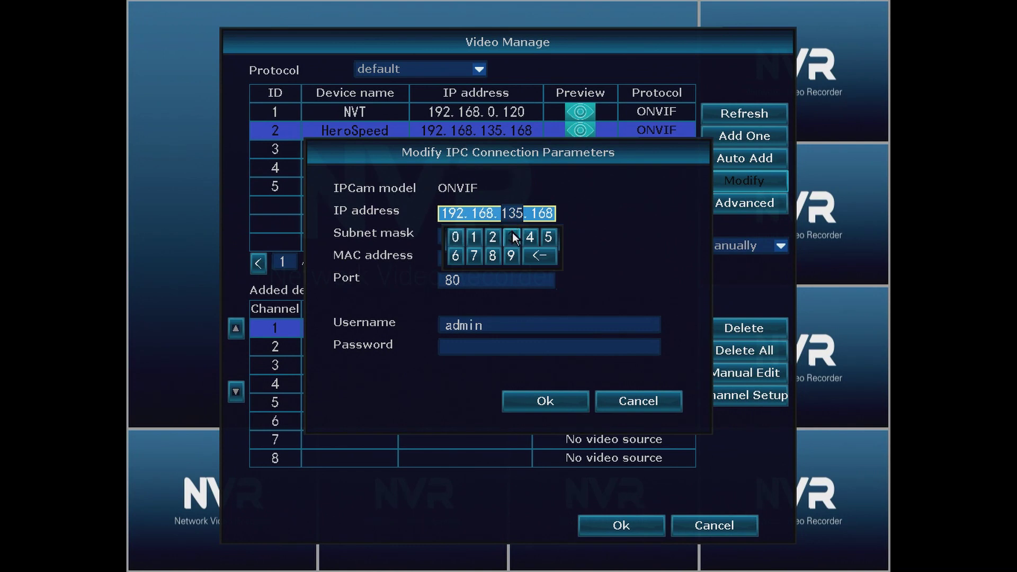
click(544, 214)
click(546, 213)
click(492, 256)
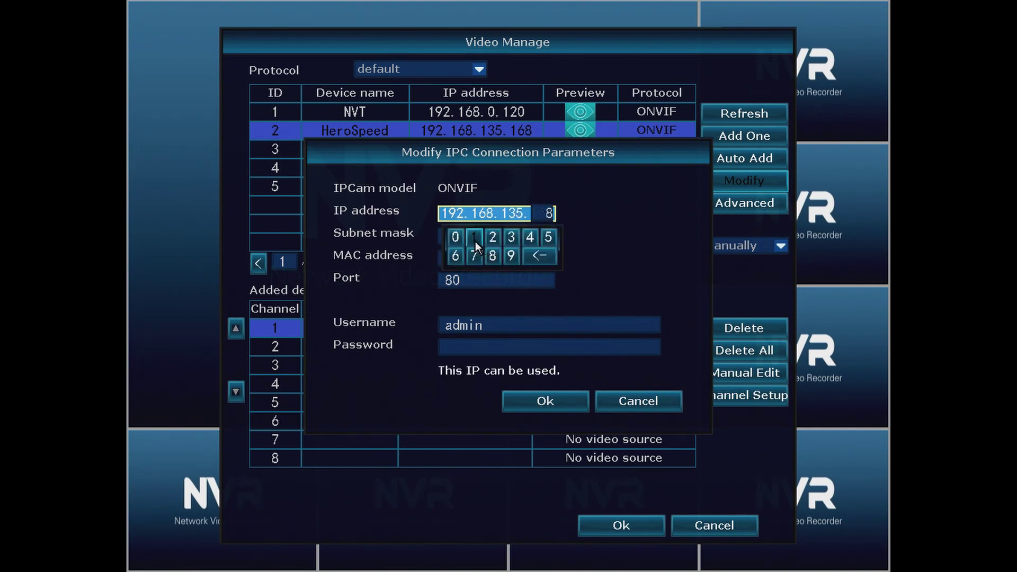
click(474, 238)
click(599, 264)
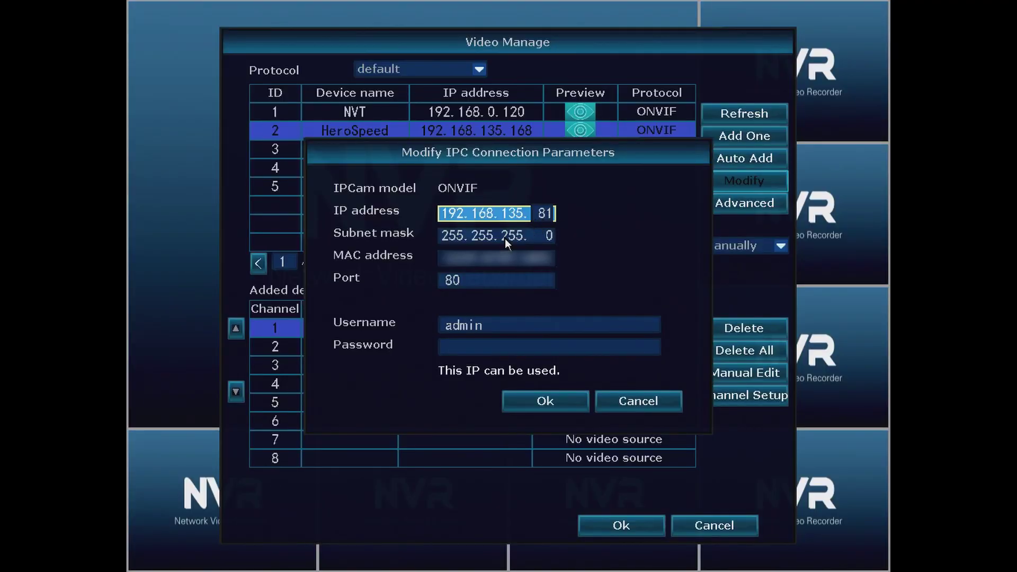
Step: Enter the camera's account password in its connection parameters, keeping the username admin
click(509, 220)
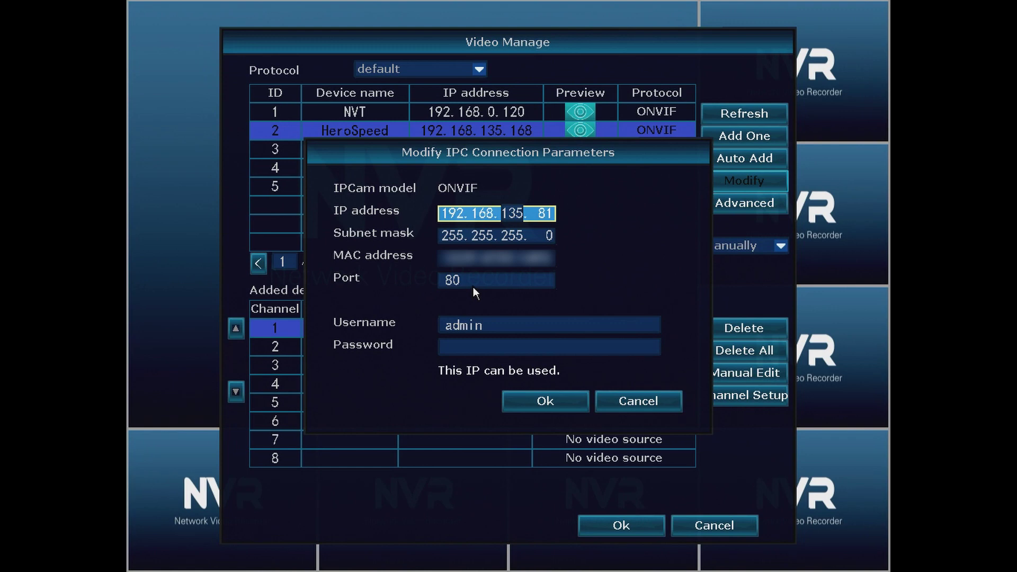
click(457, 213)
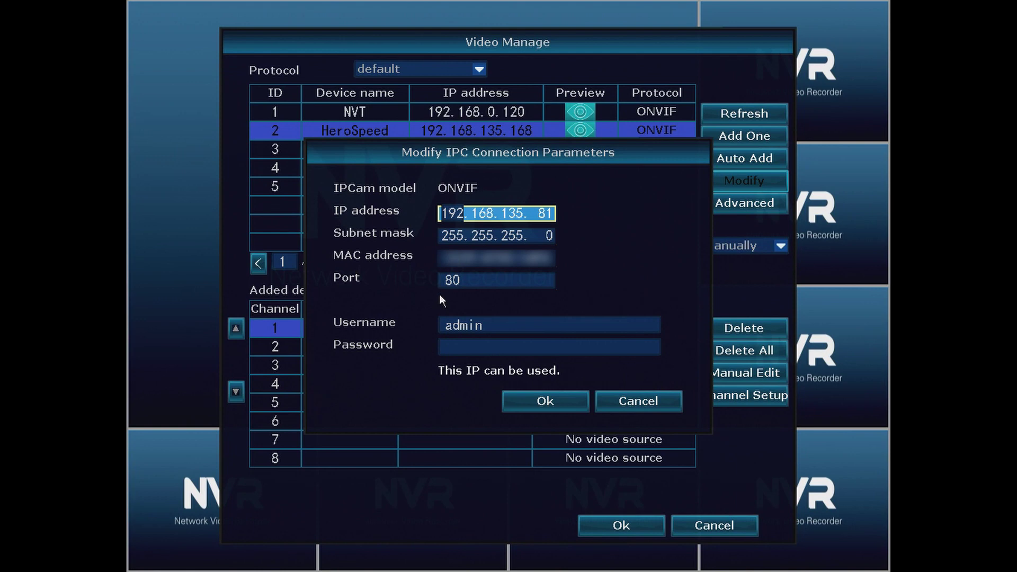
key(Tab)
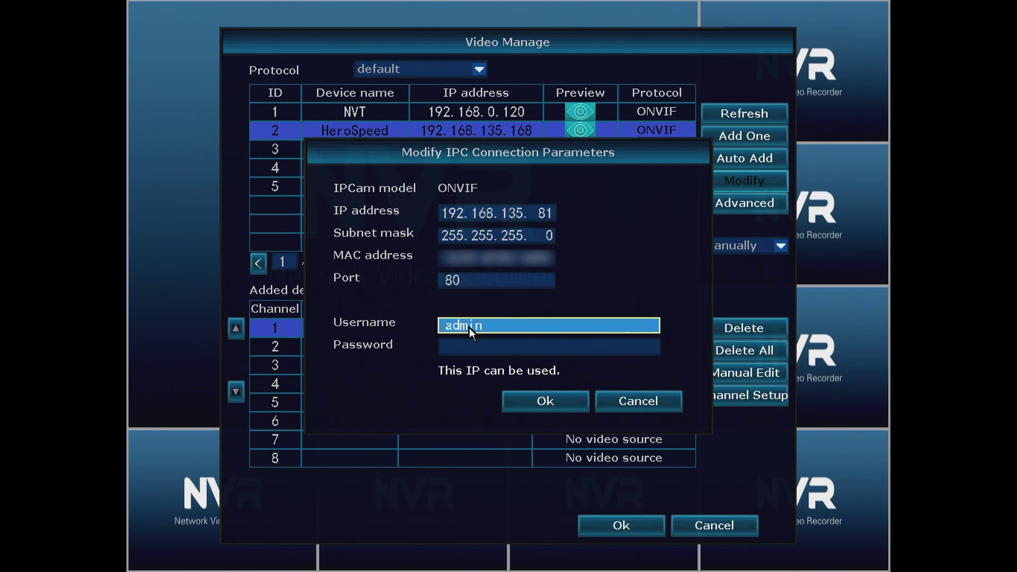
click(488, 347)
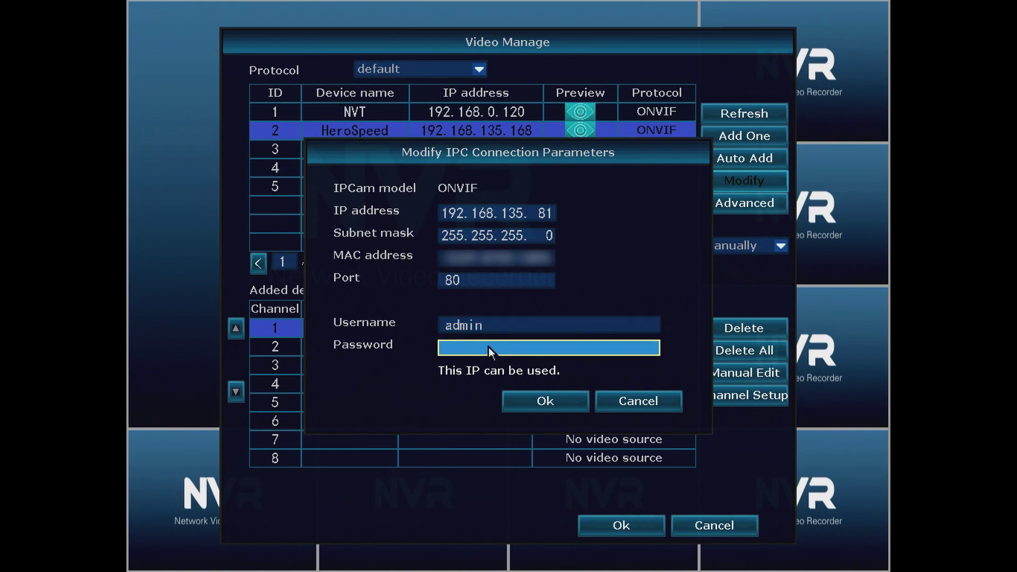
click(488, 348)
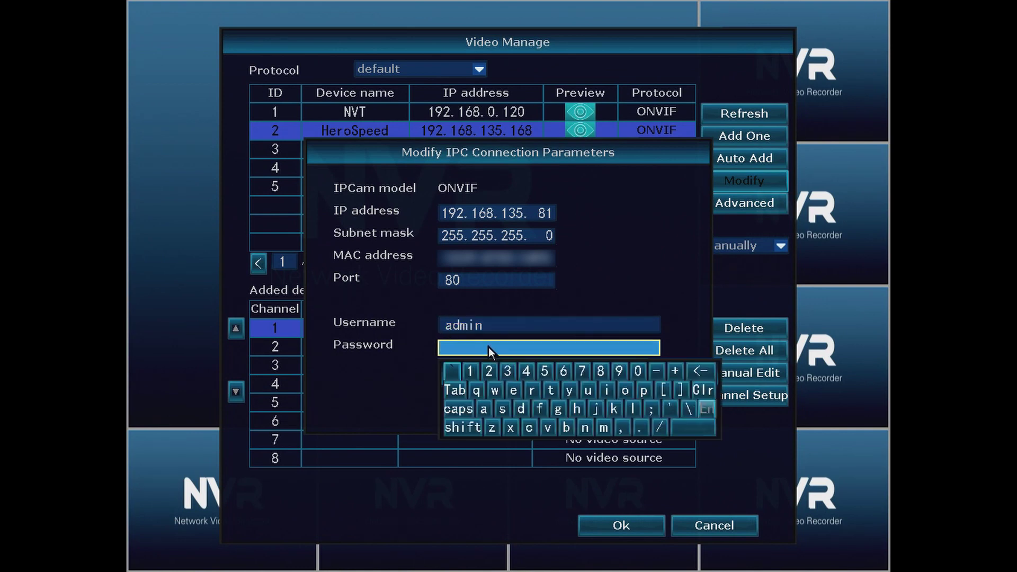
click(484, 411)
click(566, 406)
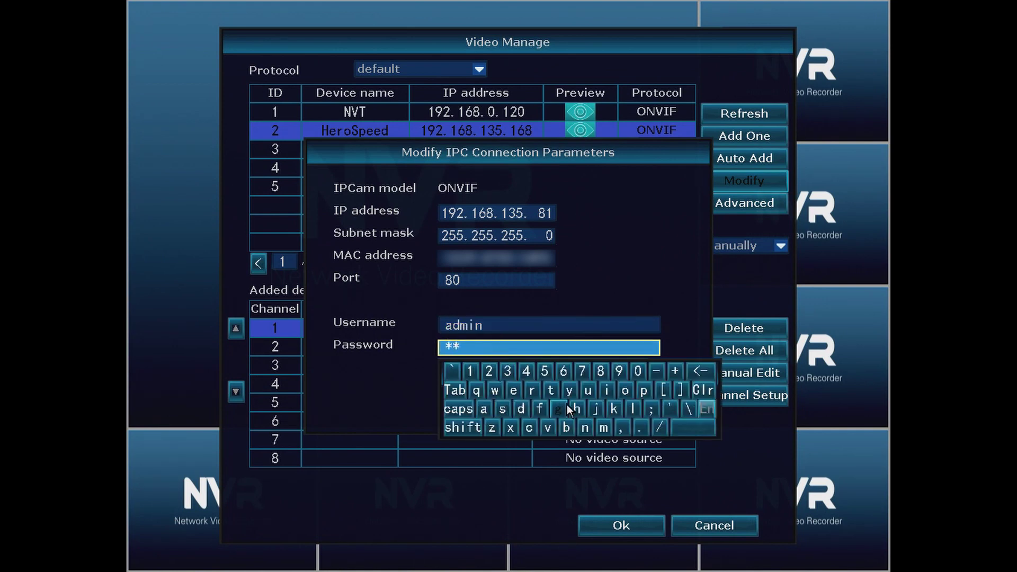
click(604, 429)
click(606, 391)
click(583, 428)
click(392, 401)
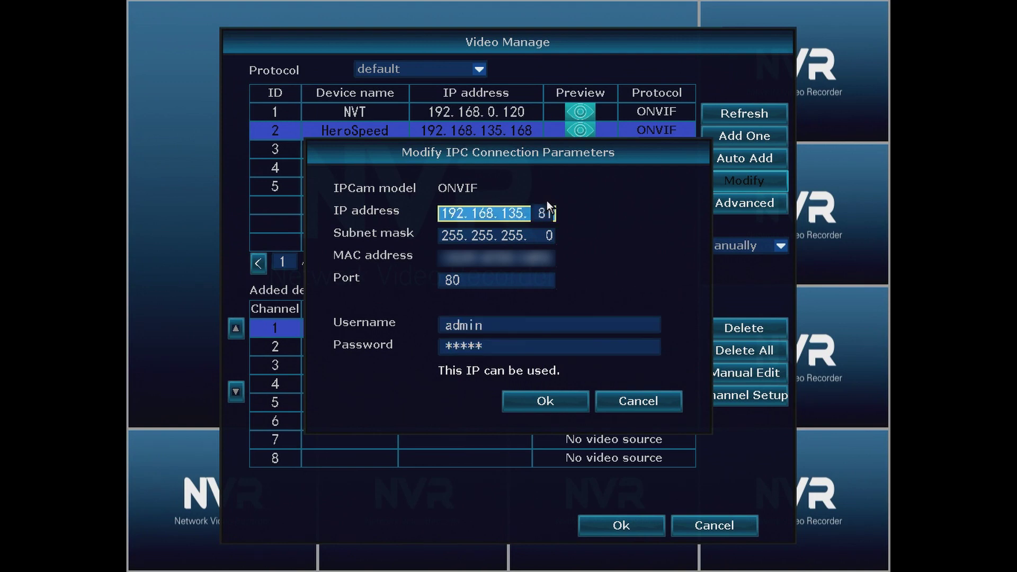
Step: Try the address 192.168.135.169, already used by another listed camera, as this camera's IP address
click(547, 216)
click(475, 235)
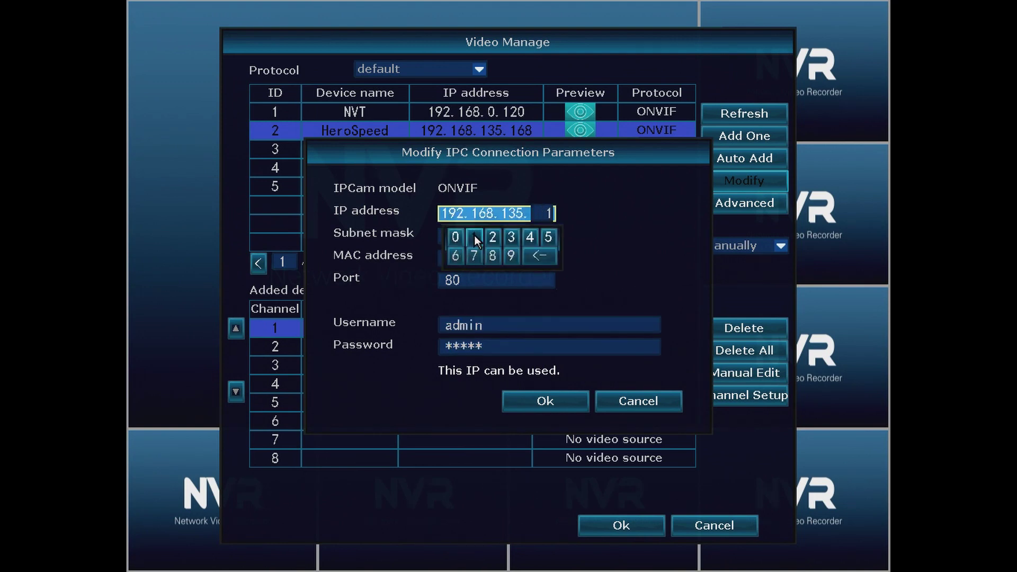
click(456, 257)
click(511, 256)
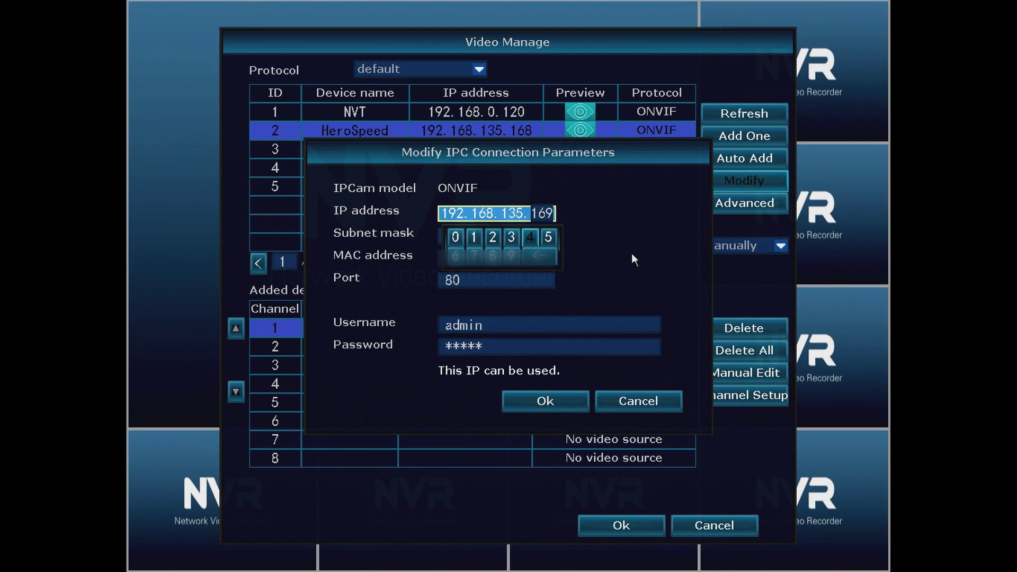
click(631, 253)
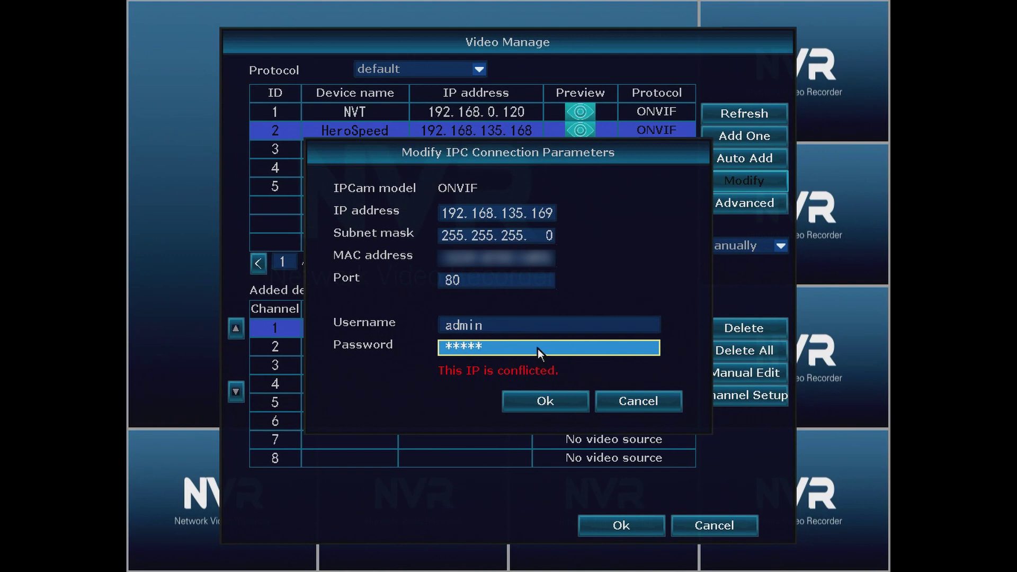
Step: Set the camera's IP address to 192.168.135.81 and apply the modified connection parameters
click(543, 214)
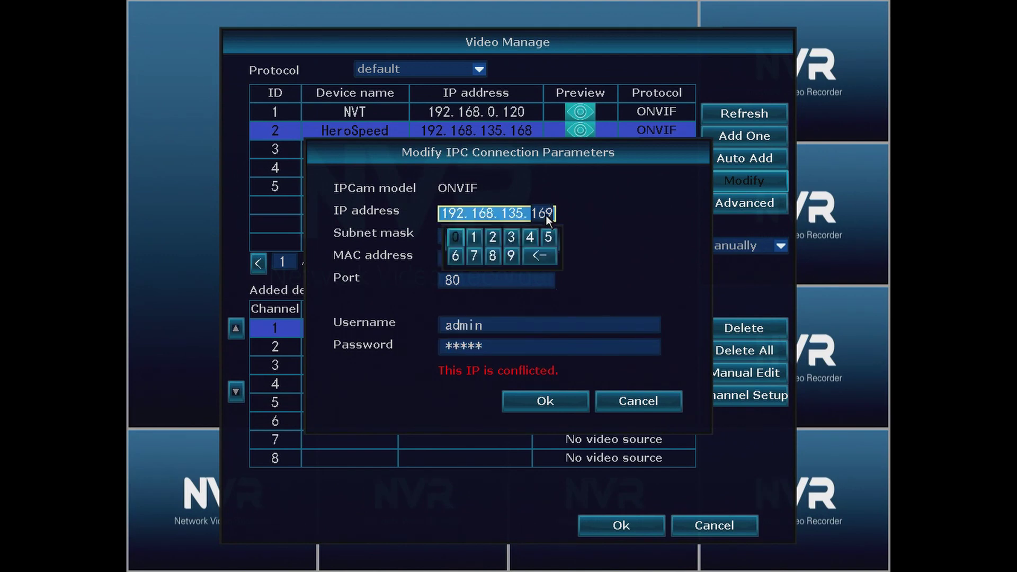
click(492, 255)
click(474, 237)
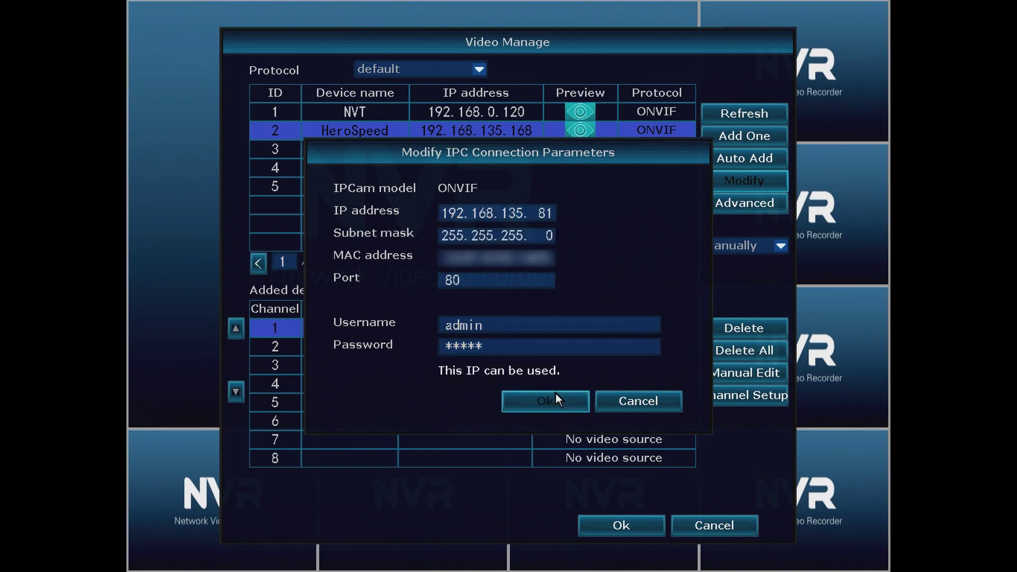
click(542, 402)
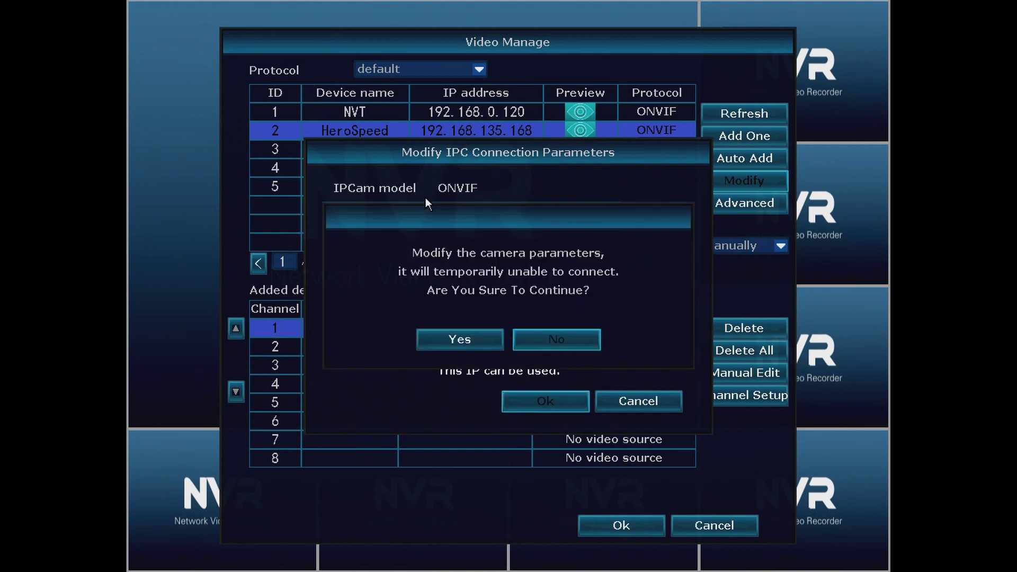
click(461, 346)
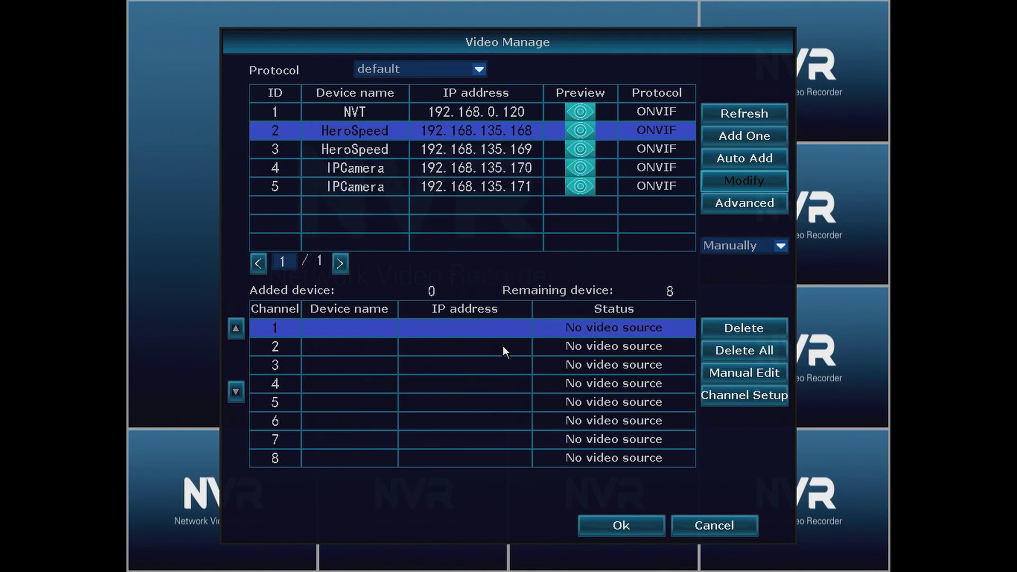
Step: Open the connection parameters of the camera at 192.168.135.169 and enter 192.168.135.82 as its IP address
click(518, 152)
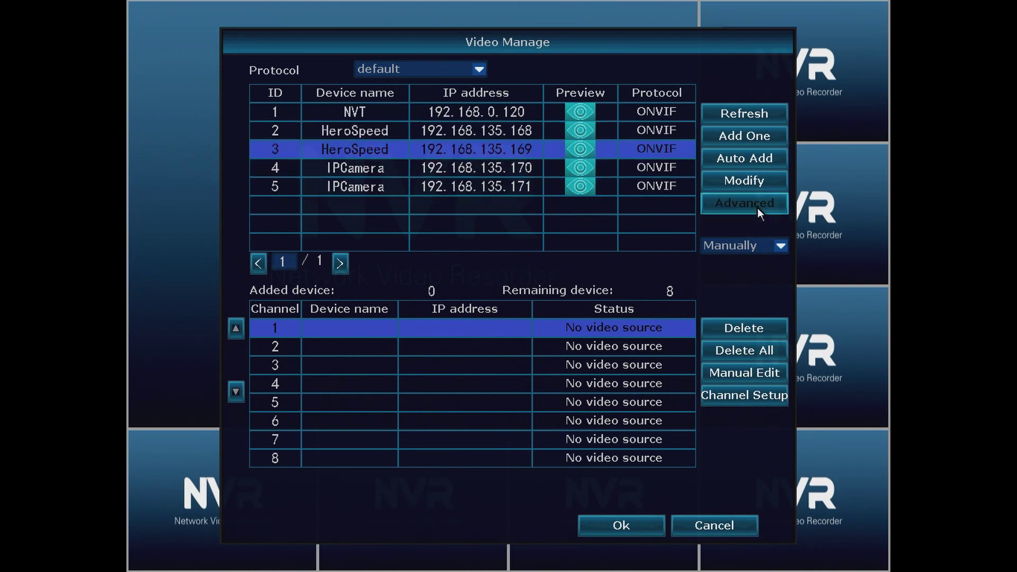
click(745, 180)
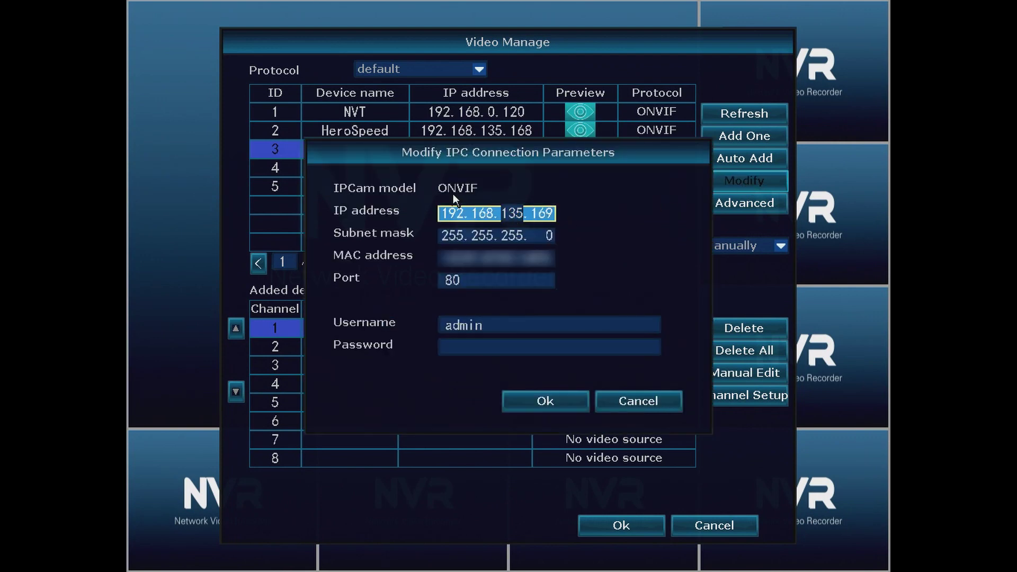
click(542, 214)
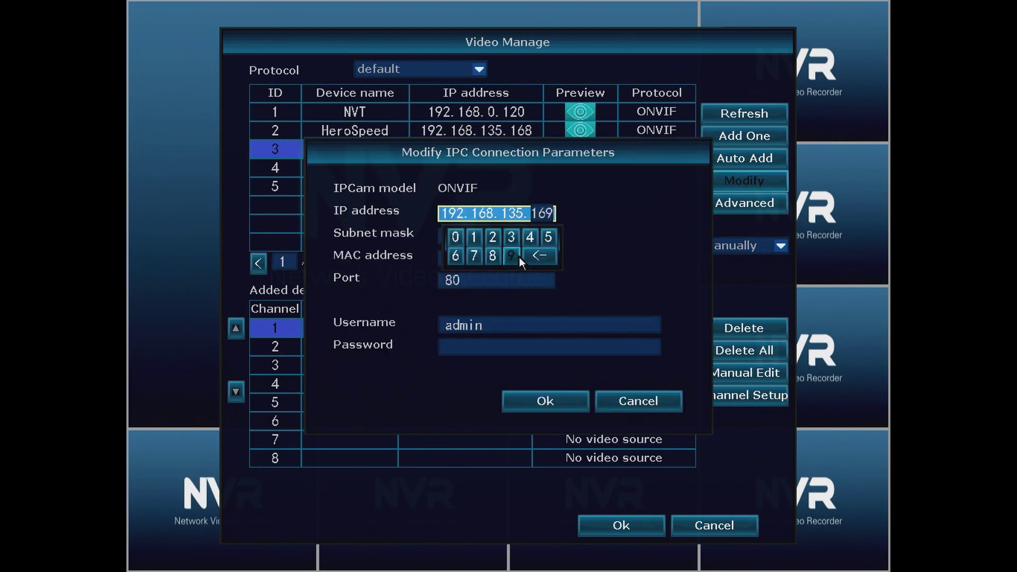
click(532, 257)
click(492, 258)
click(493, 238)
click(593, 236)
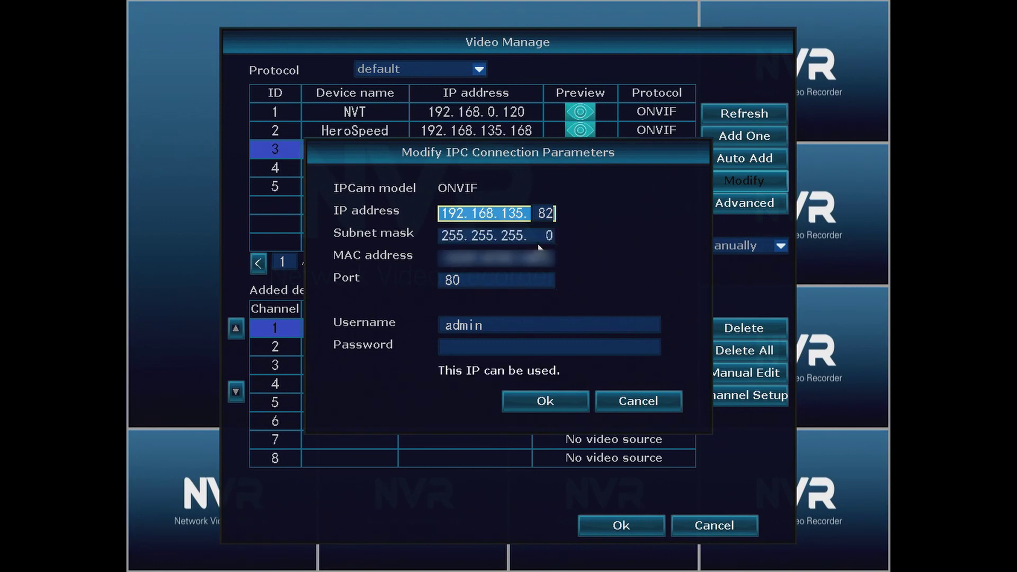
Step: Enter this second camera's account password and apply its modified connection parameters
click(471, 348)
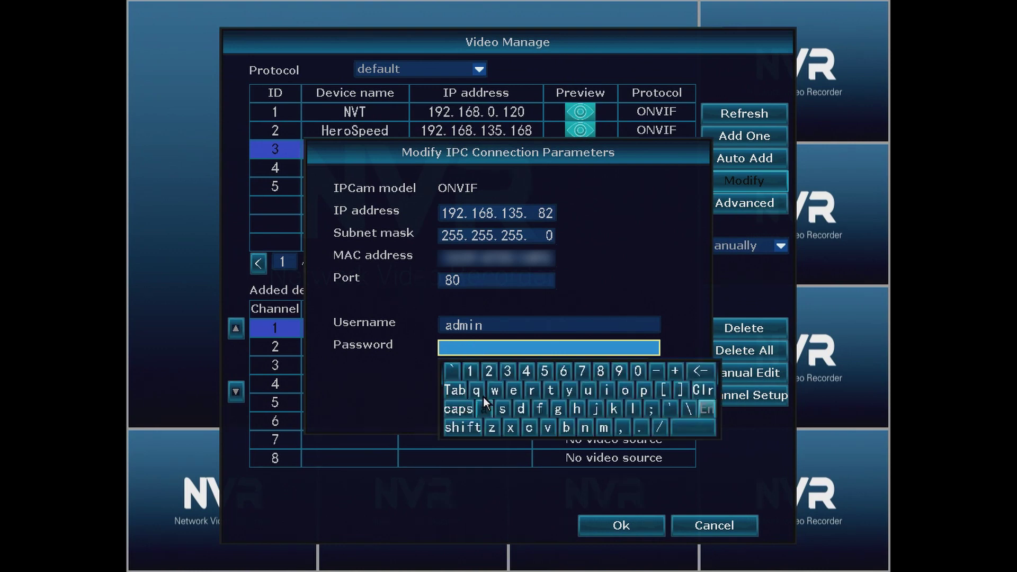
click(485, 412)
click(520, 409)
click(604, 428)
click(606, 391)
click(585, 428)
click(368, 383)
click(542, 406)
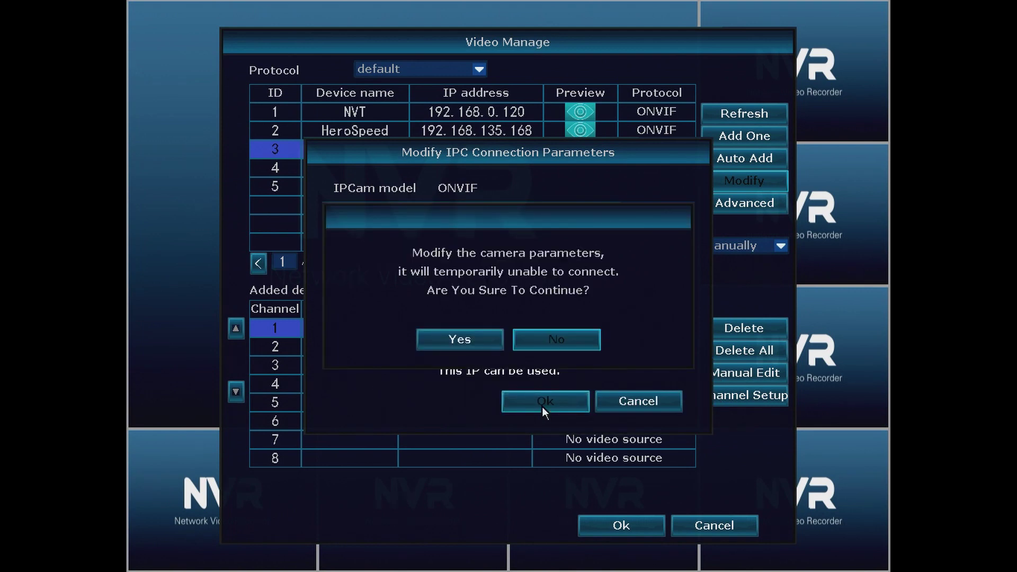
click(471, 343)
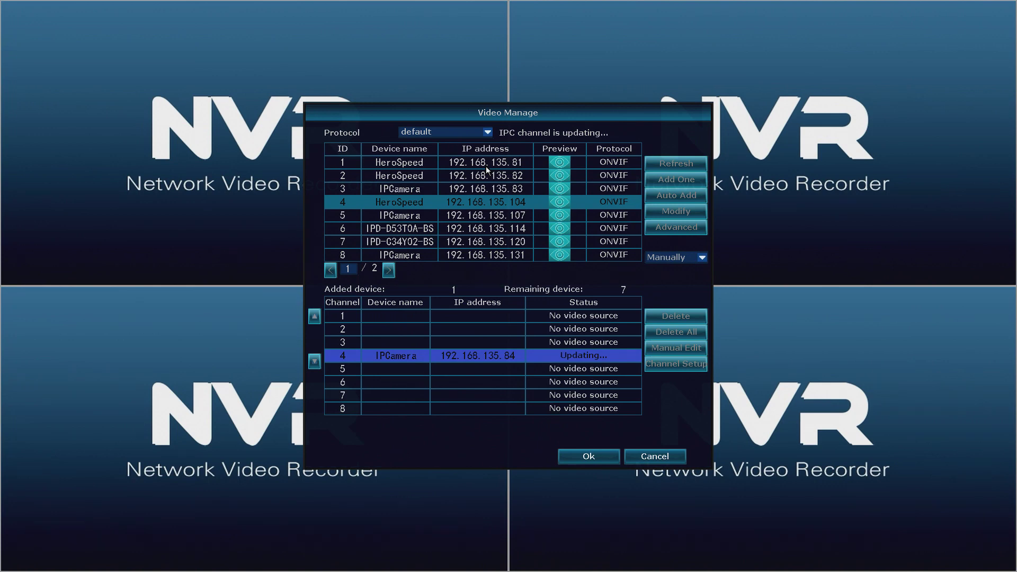
Step: Add the cameras at 192.168.135.81, 192.168.135.82 and 192.168.135.83 to channels 1, 2 and 3
click(478, 320)
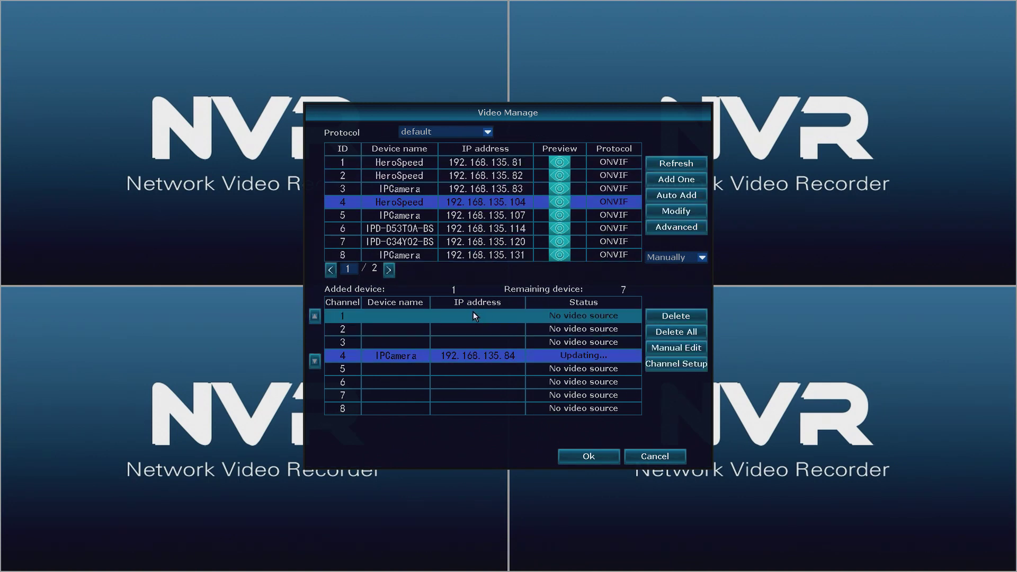
double_click(466, 162)
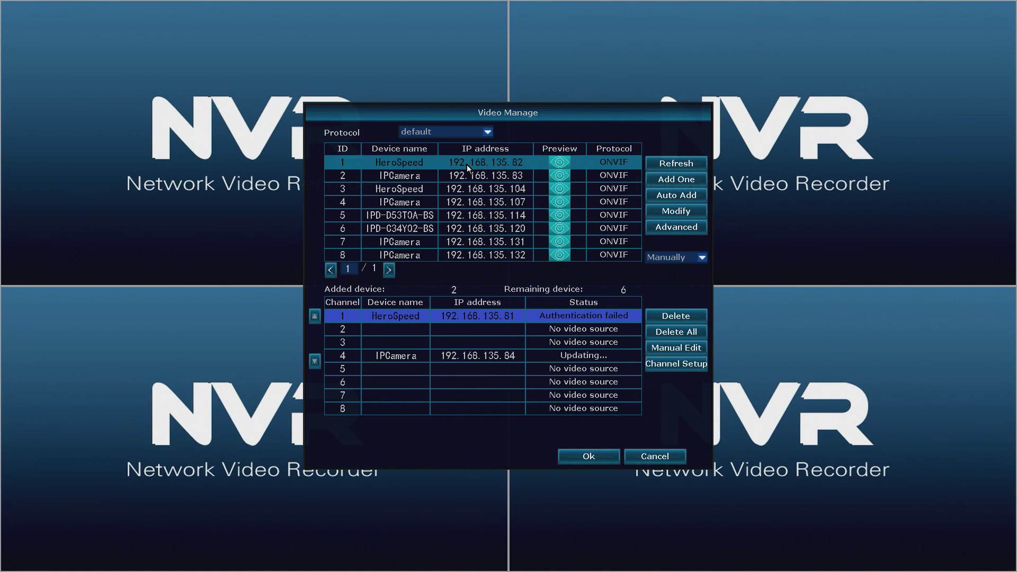
double_click(487, 162)
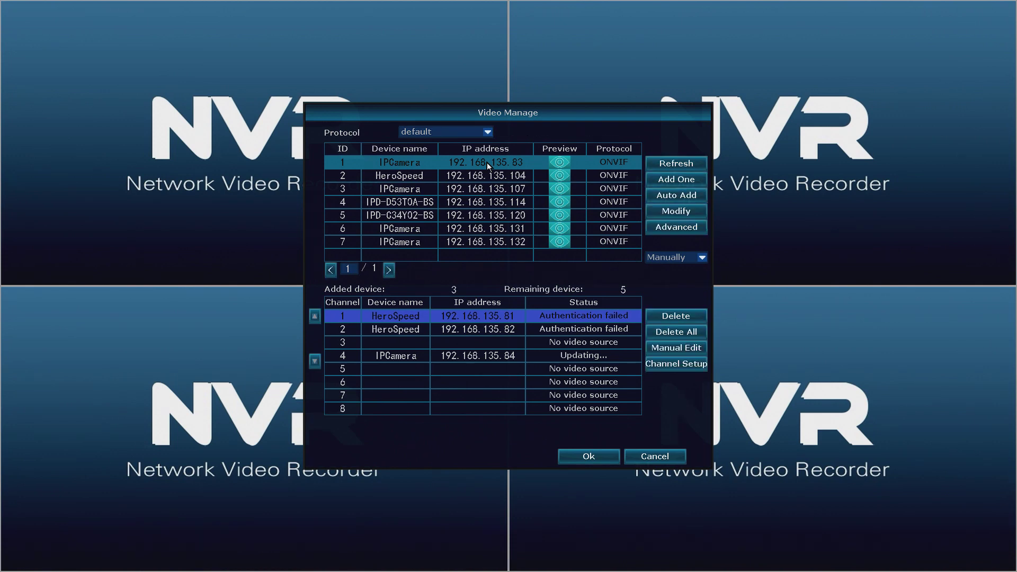
double_click(488, 162)
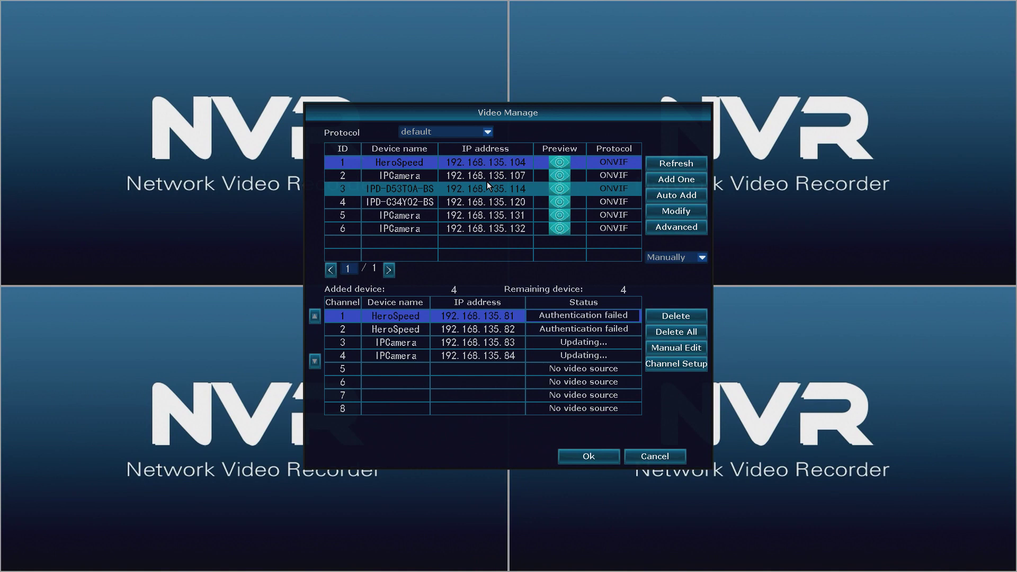
Step: Open the connection parameters of channel 1 for manual editing and enter the camera's account password
click(684, 354)
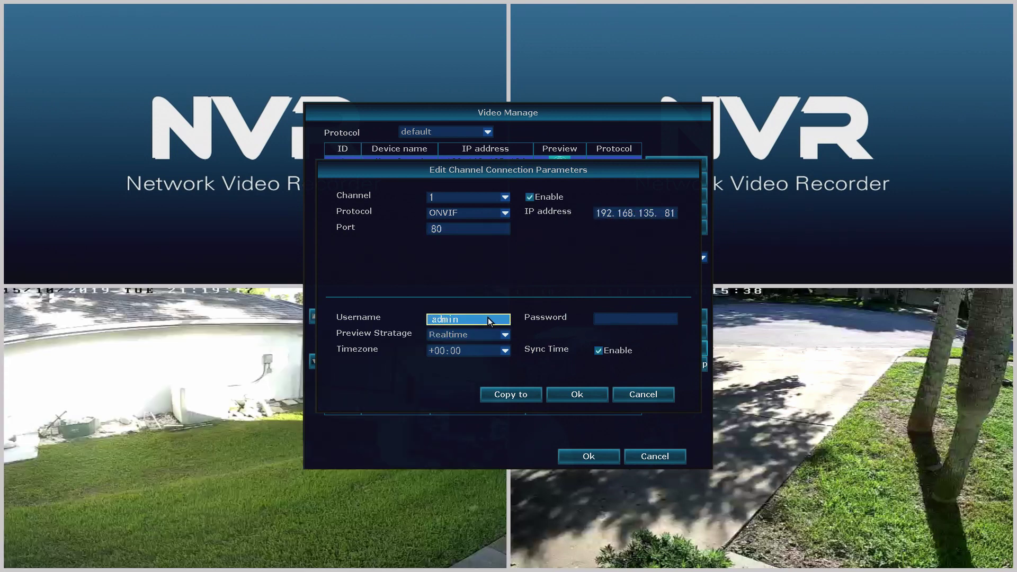
click(636, 320)
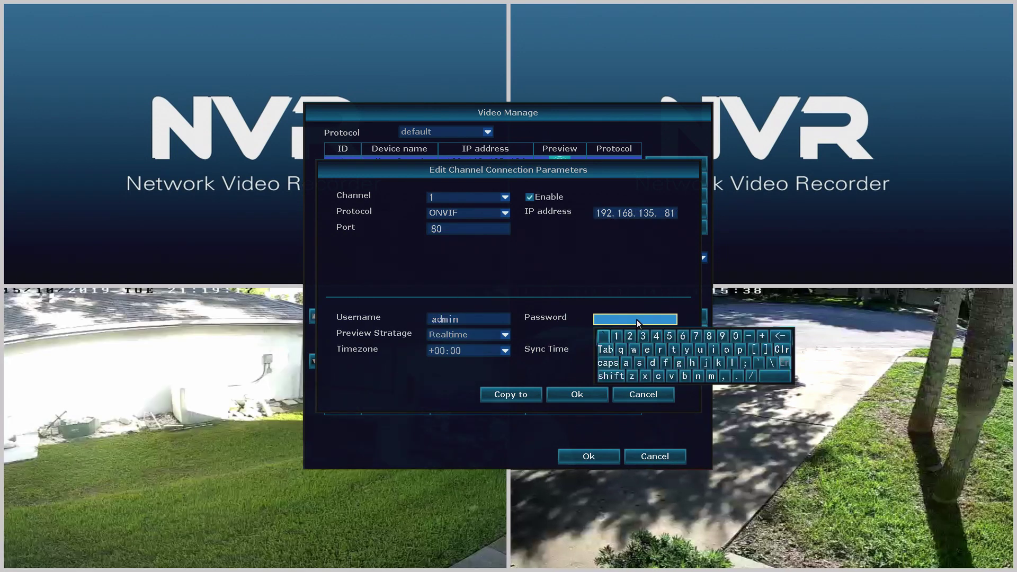
click(639, 362)
click(653, 363)
click(712, 376)
click(711, 376)
click(565, 359)
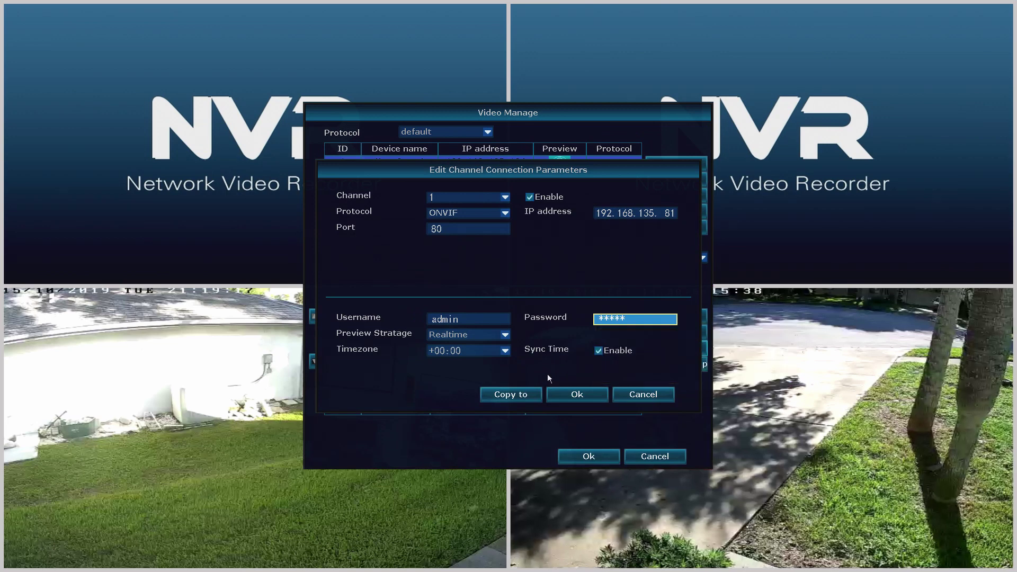
Step: Copy channel 1's connection parameters to all channels and save the channel configuration
click(532, 398)
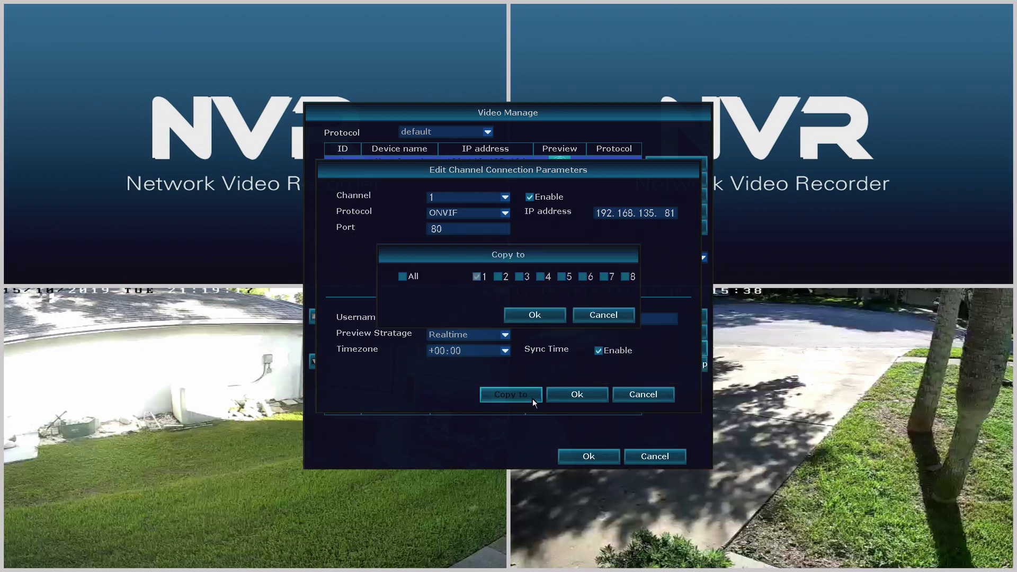
click(406, 278)
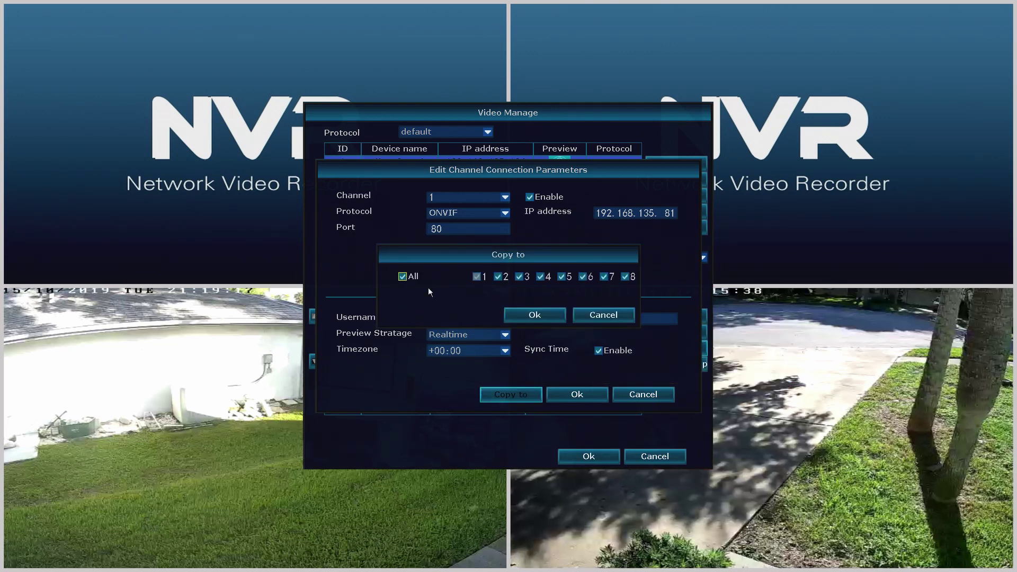
click(535, 316)
click(509, 323)
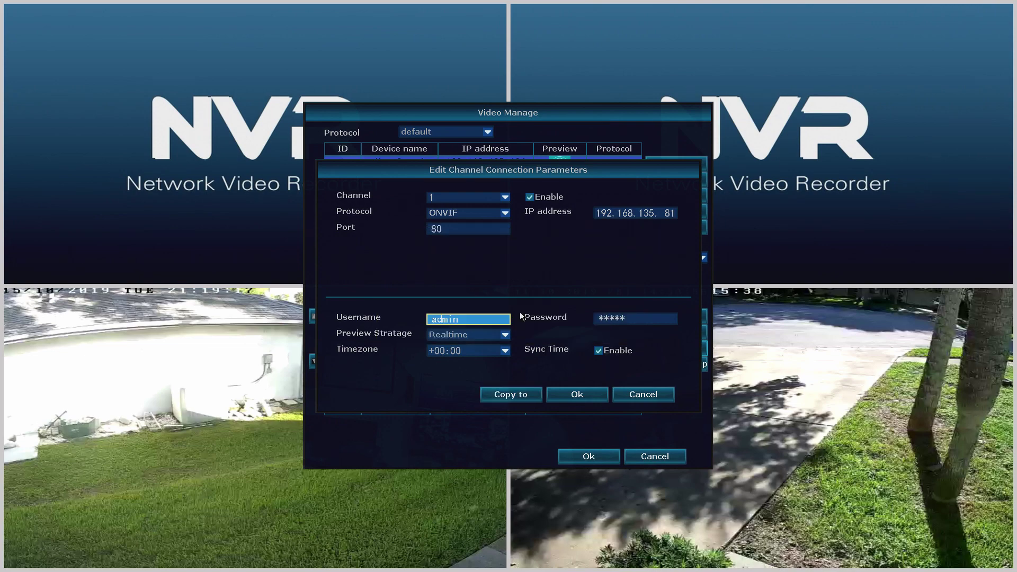
click(579, 398)
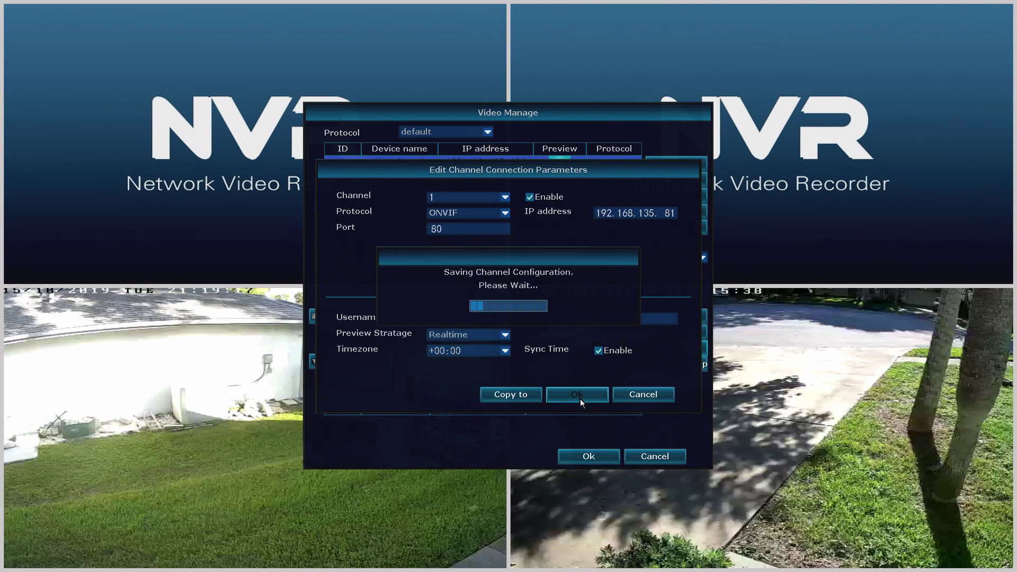